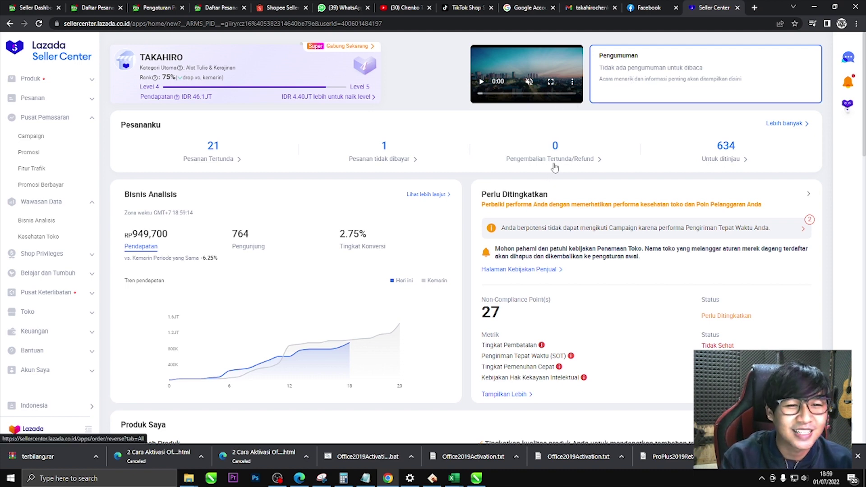
- Review the store's order summary and the Bisnis Analisis income trend on the seller home page
{"action": "scroll", "coordinate": [611, 189], "scroll_direction": "down", "scroll_amount": 1}
{"action": "scroll", "coordinate": [615, 188], "scroll_direction": "up", "scroll_amount": 1}
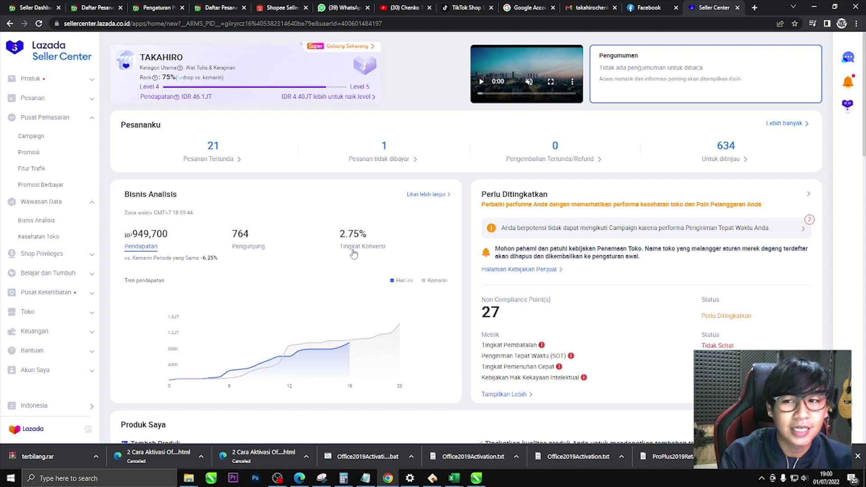
{"action": "scroll", "coordinate": [188, 206], "scroll_direction": "down", "scroll_amount": 1}
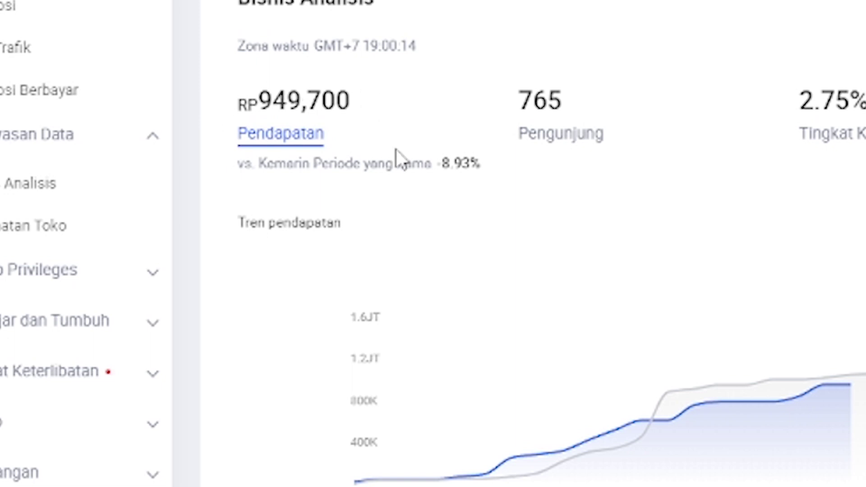
{"action": "scroll", "coordinate": [396, 153], "scroll_direction": "down", "scroll_amount": 2}
{"action": "scroll", "coordinate": [347, 129], "scroll_direction": "up", "scroll_amount": 2}
{"action": "scroll", "coordinate": [757, 334], "scroll_direction": "down", "scroll_amount": 3}
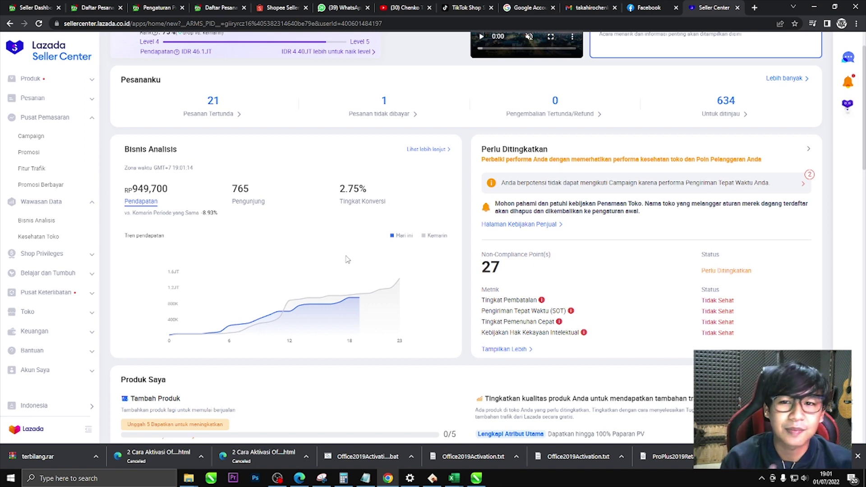
{"action": "mouse_move", "coordinate": [356, 303]}
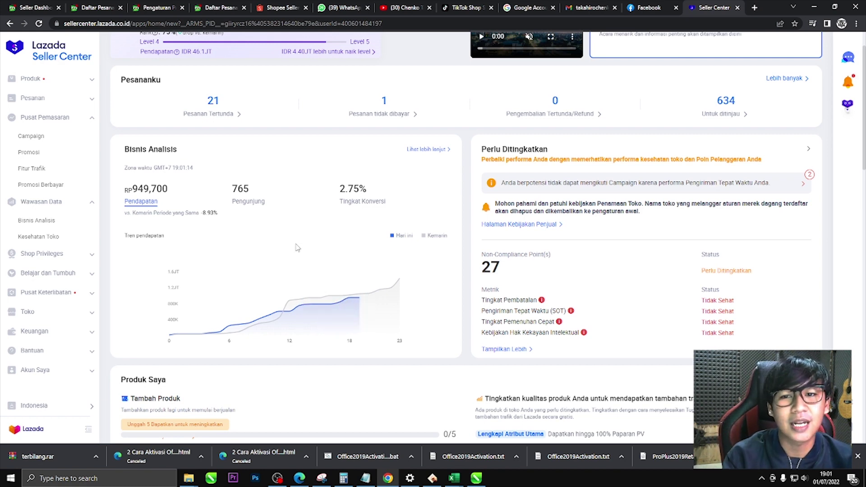
- Collapse the Pusat Pemasaran group and open the Bisnis Analisis page under Wawasan Data
{"action": "left_click", "coordinate": [93, 118]}
{"action": "left_click", "coordinate": [92, 138]}
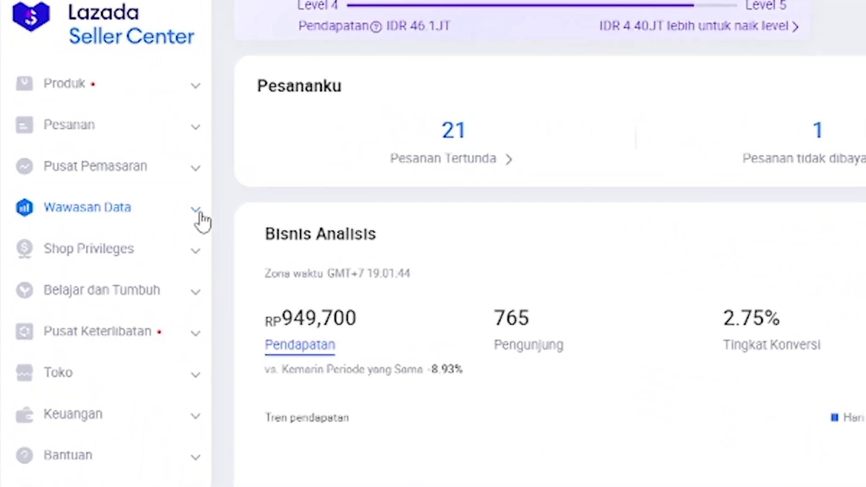
{"action": "left_click", "coordinate": [114, 156]}
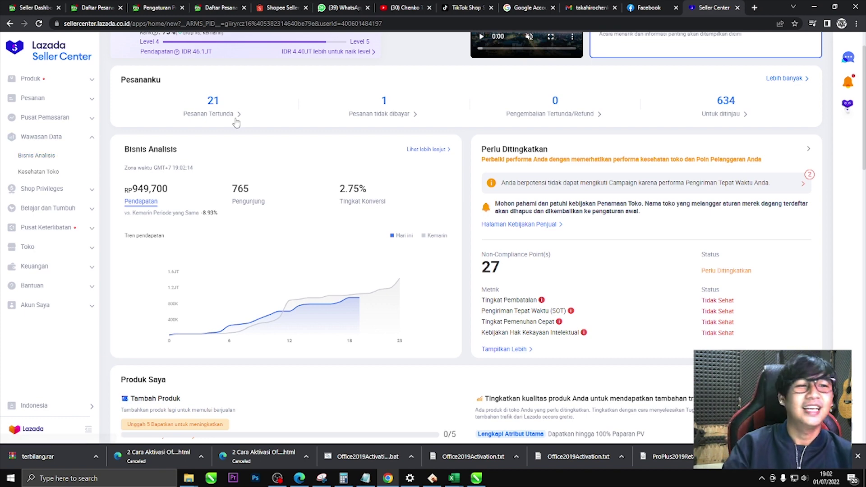
{"action": "scroll", "coordinate": [236, 123], "scroll_direction": "up", "scroll_amount": 1}
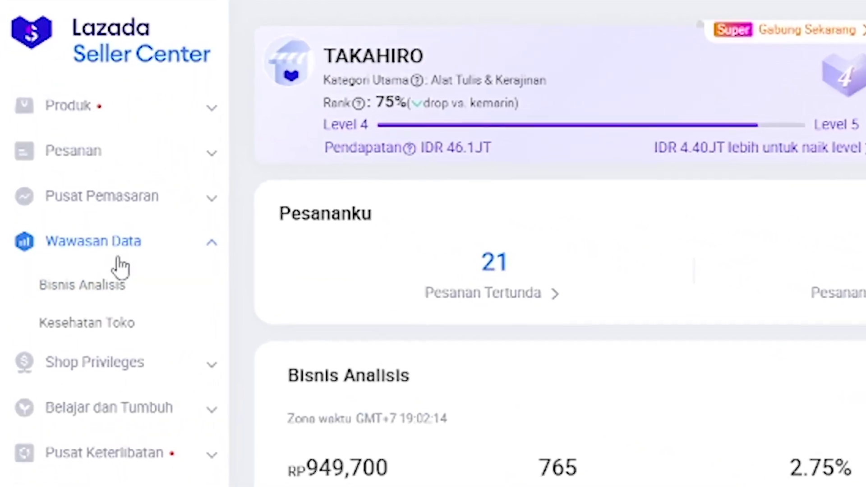
{"action": "left_click", "coordinate": [101, 295]}
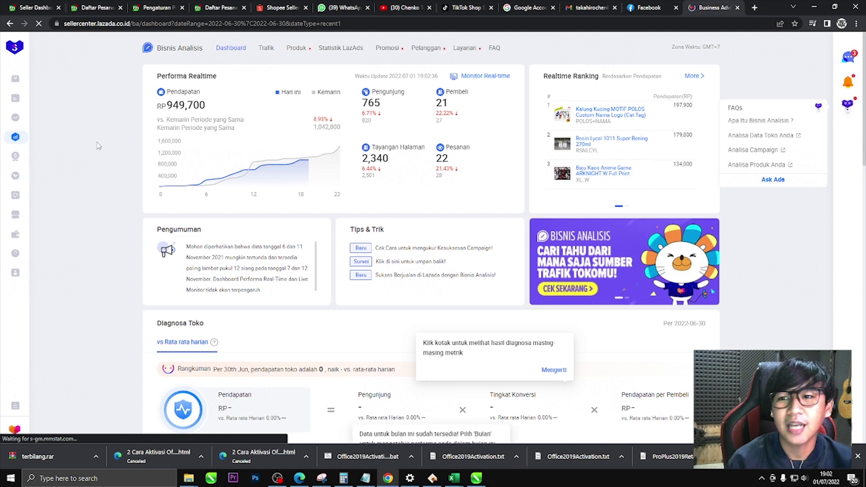
- Check the Performa Realtime figures, view the live real-time monitor, and close it to return to the Bisnis Analisis dashboard
{"action": "mouse_move", "coordinate": [177, 89]}
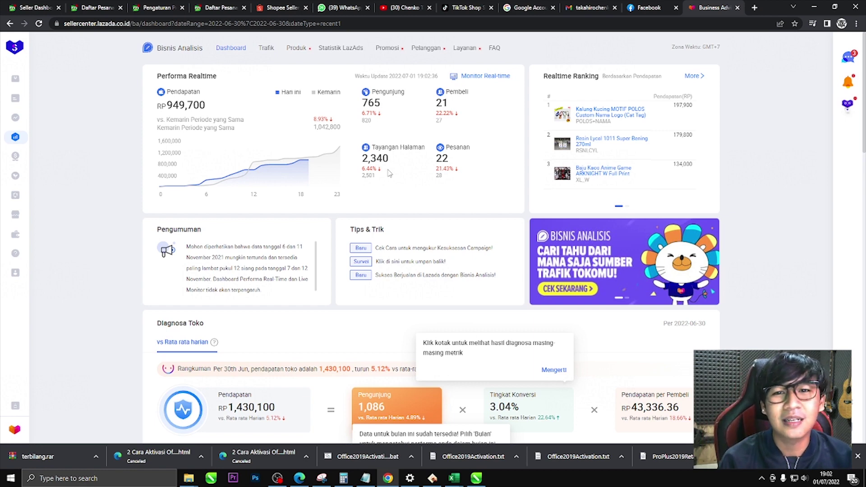
{"action": "mouse_move", "coordinate": [407, 150]}
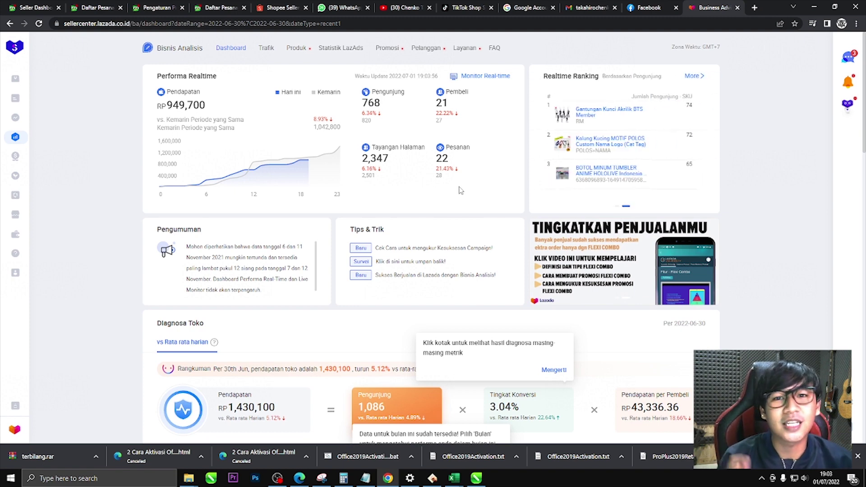
{"action": "left_click", "coordinate": [480, 78]}
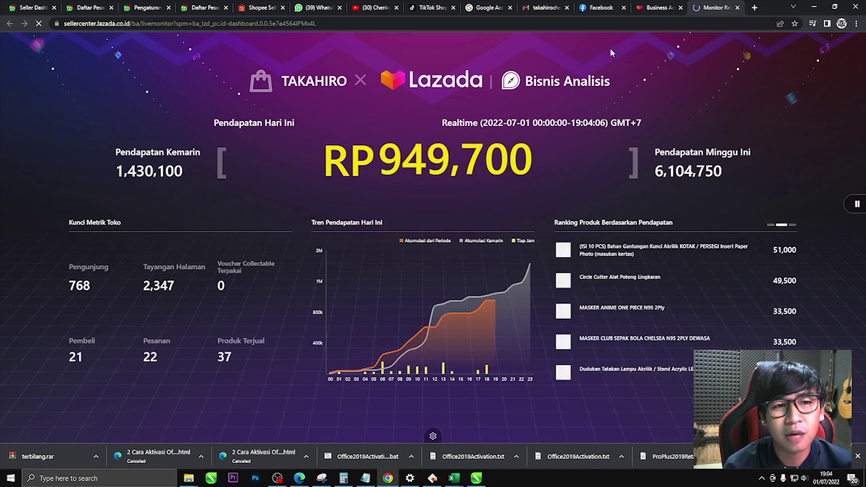
{"action": "middle_click", "coordinate": [710, 9]}
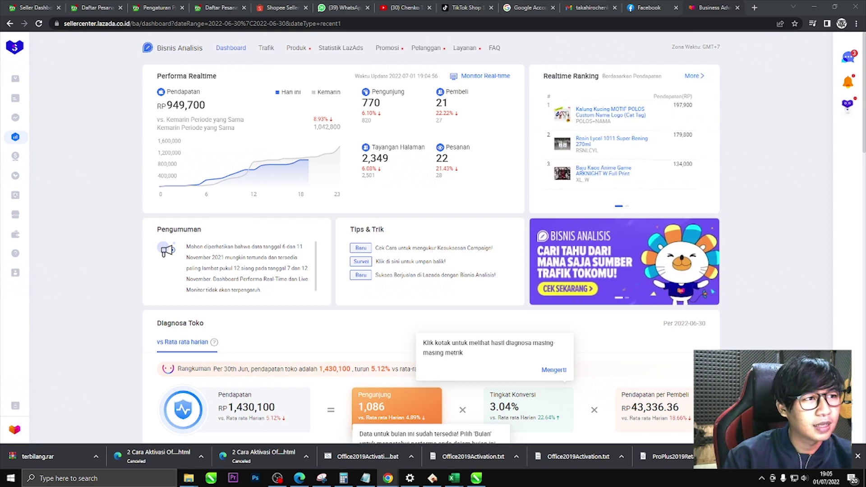
{"action": "left_click", "coordinate": [710, 171]}
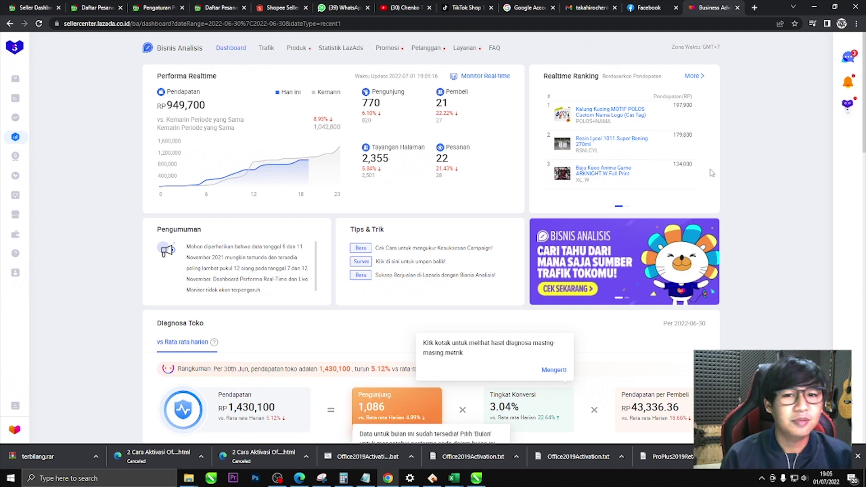
- Dismiss all the guidance tips covering the Diagnosa Toko section
{"action": "scroll", "coordinate": [710, 172], "scroll_direction": "down", "scroll_amount": 4}
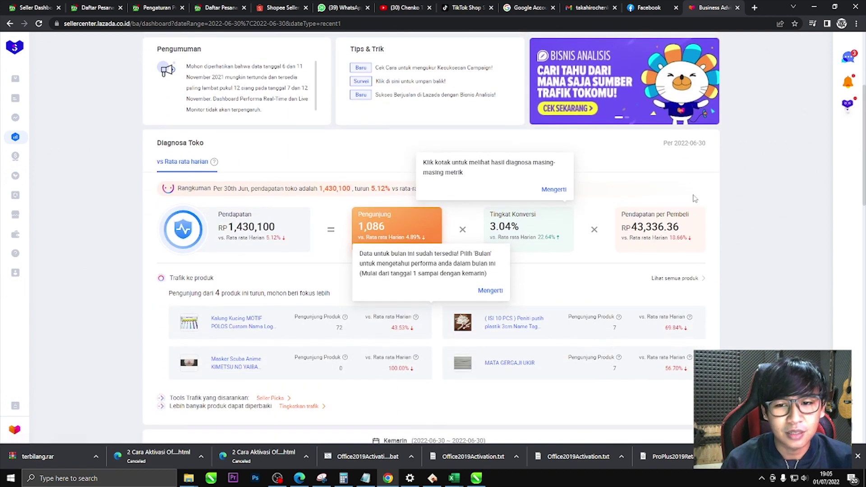
{"action": "left_click", "coordinate": [555, 190]}
{"action": "left_click", "coordinate": [498, 292]}
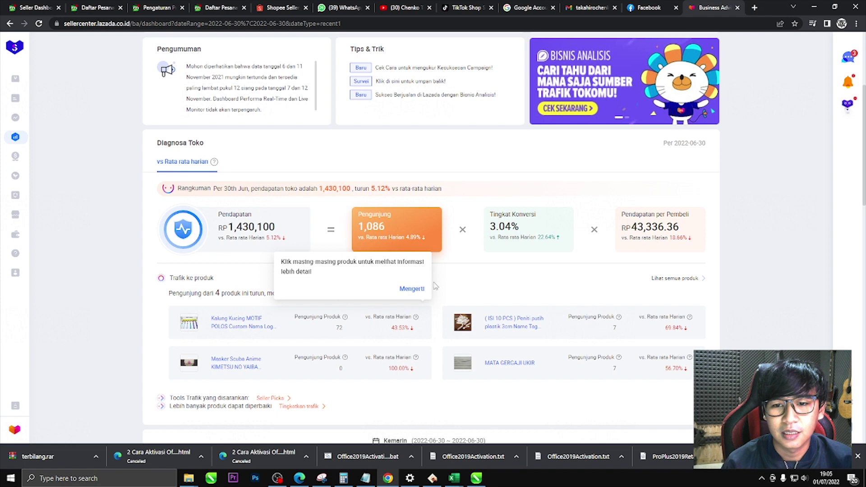
{"action": "left_click", "coordinate": [415, 290]}
{"action": "scroll", "coordinate": [361, 316], "scroll_direction": "down", "scroll_amount": 1}
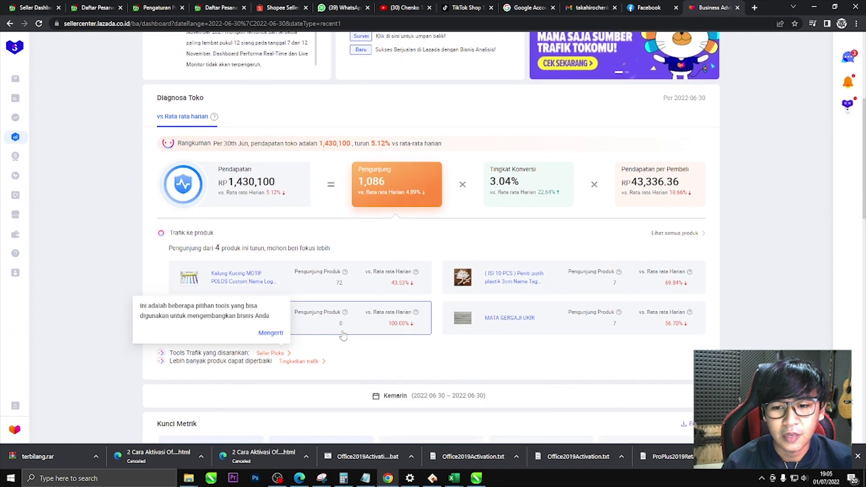
{"action": "left_click", "coordinate": [272, 334]}
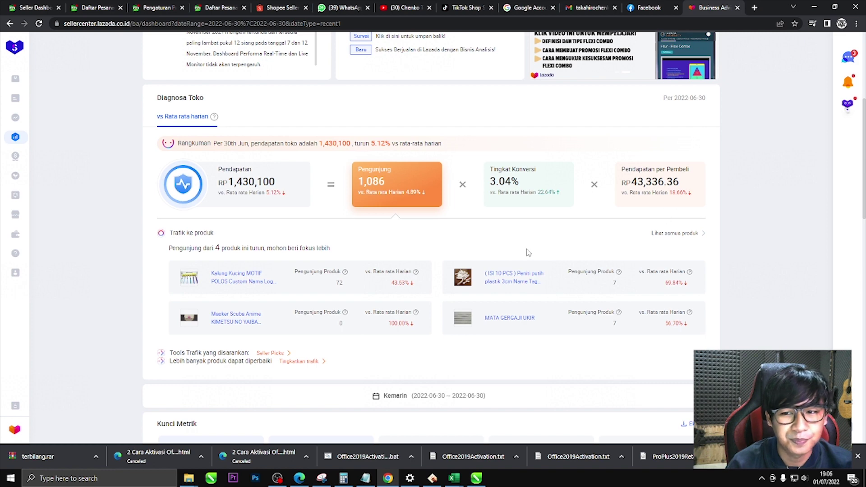
- Examine the product traffic list under Diagnosa Toko and the Kunci Metrik cards and trend chart
{"action": "scroll", "coordinate": [451, 248], "scroll_direction": "down", "scroll_amount": 2}
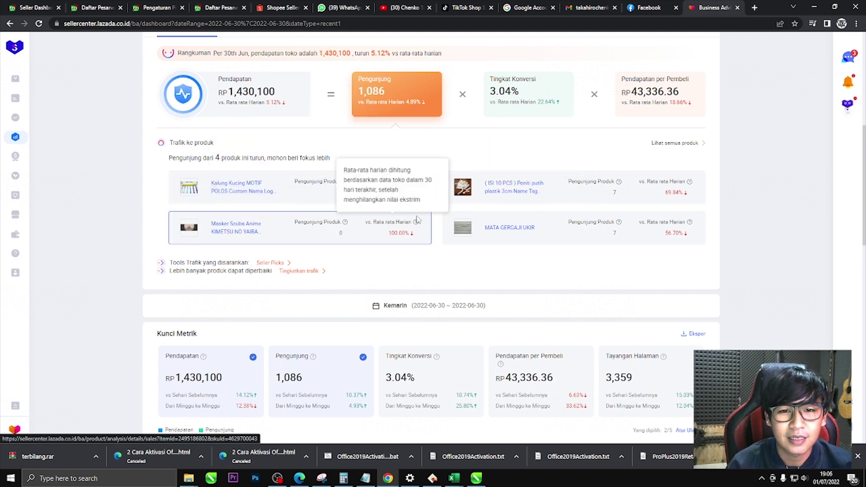
{"action": "scroll", "coordinate": [306, 226], "scroll_direction": "down", "scroll_amount": 1}
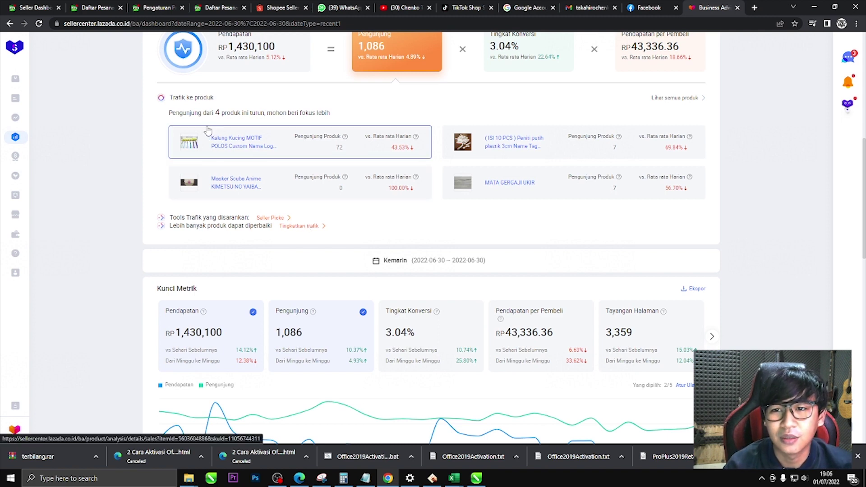
{"action": "scroll", "coordinate": [233, 180], "scroll_direction": "down", "scroll_amount": 3}
{"action": "scroll", "coordinate": [232, 179], "scroll_direction": "up", "scroll_amount": 3}
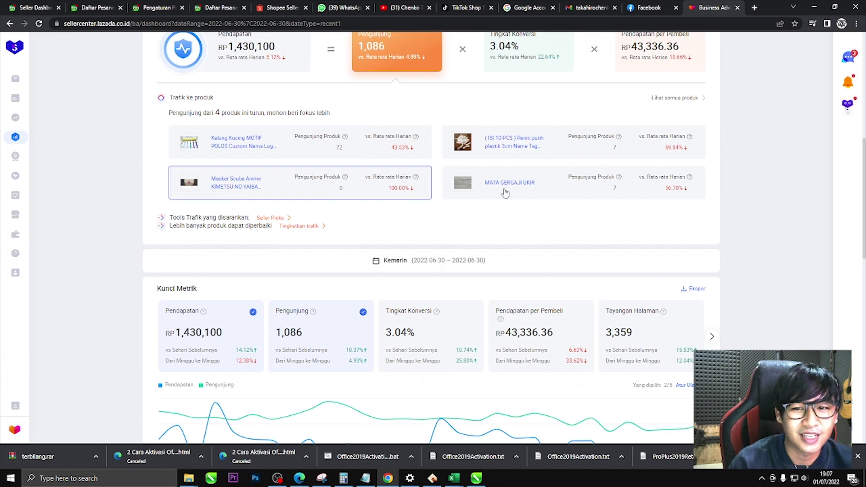
{"action": "scroll", "coordinate": [546, 191], "scroll_direction": "down", "scroll_amount": 1}
{"action": "scroll", "coordinate": [513, 184], "scroll_direction": "down", "scroll_amount": 3}
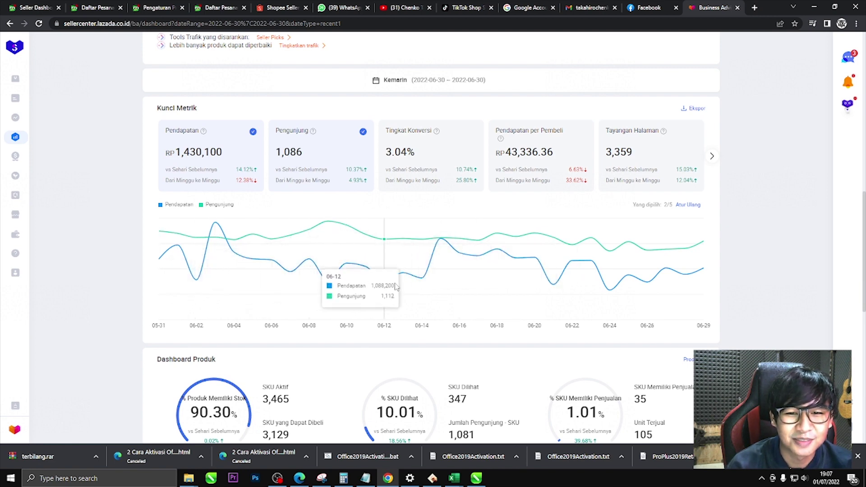
- Examine the Dashboard Produk diagnosis and product rankings, and the Dashboard Fitur Promosi income chart and promotion table
{"action": "scroll", "coordinate": [443, 186], "scroll_direction": "down", "scroll_amount": 3}
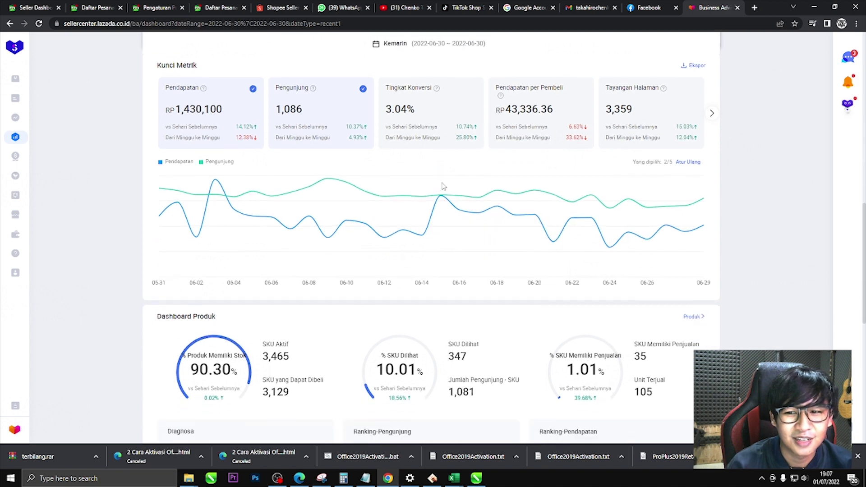
{"action": "scroll", "coordinate": [409, 194], "scroll_direction": "down", "scroll_amount": 4}
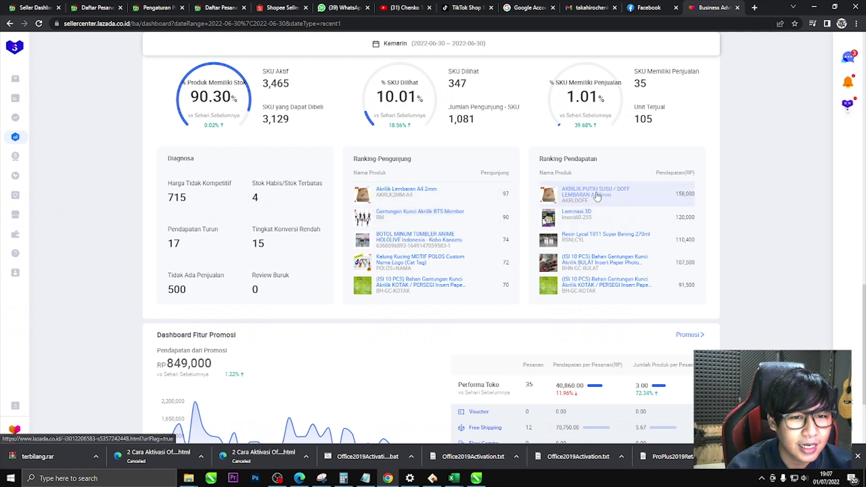
{"action": "scroll", "coordinate": [604, 232], "scroll_direction": "down", "scroll_amount": 2}
{"action": "scroll", "coordinate": [603, 231], "scroll_direction": "down", "scroll_amount": 2}
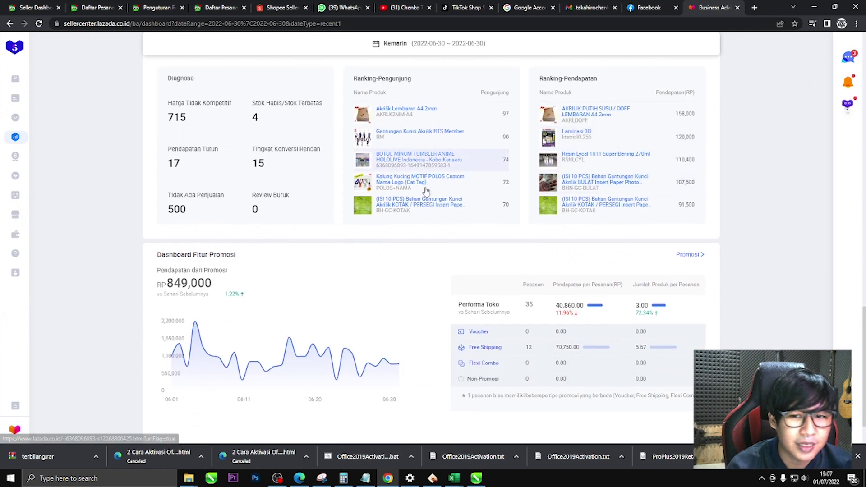
{"action": "scroll", "coordinate": [428, 189], "scroll_direction": "down", "scroll_amount": 1}
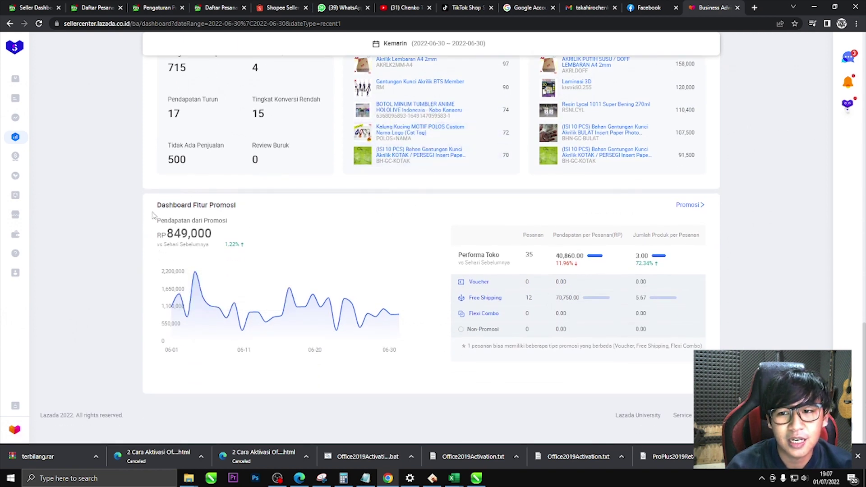
{"action": "mouse_move", "coordinate": [251, 319]}
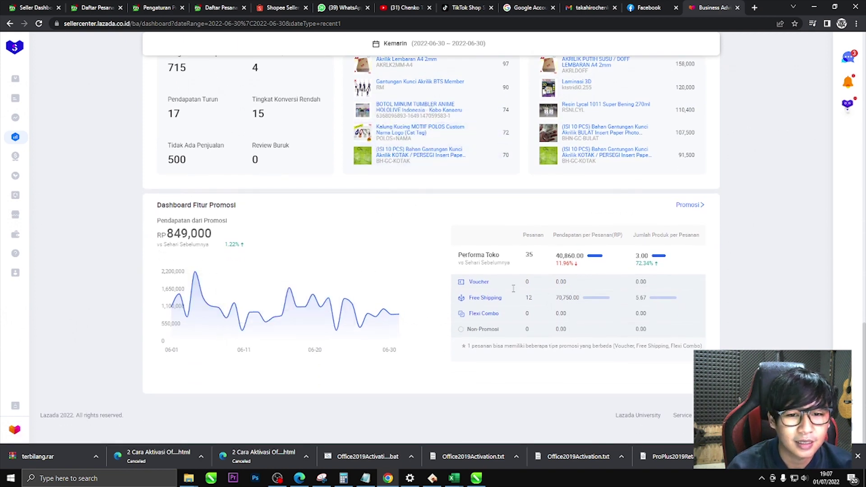
{"action": "scroll", "coordinate": [384, 320], "scroll_direction": "up", "scroll_amount": 1}
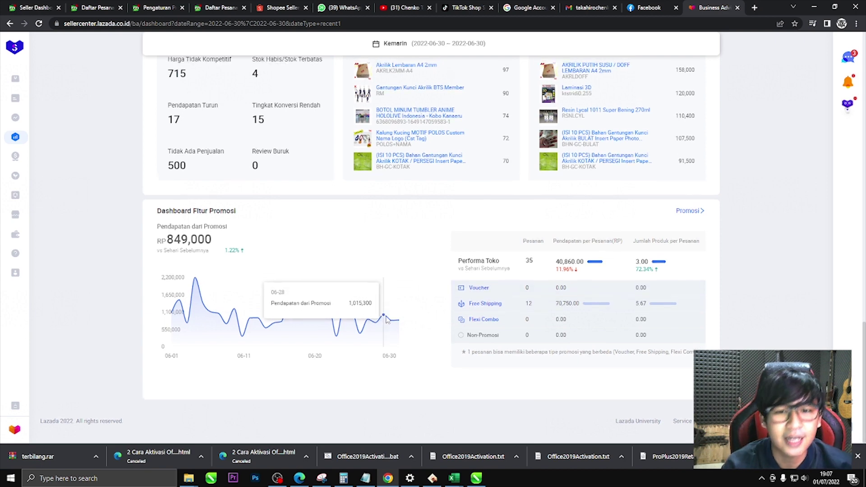
{"action": "mouse_move", "coordinate": [266, 354]}
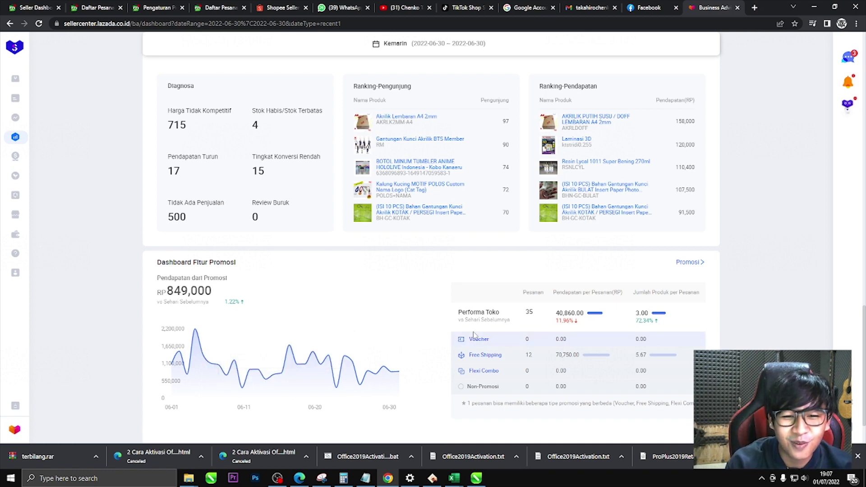
- Open the full Realtime Ranking of products by visitors, dismiss its scrolling tip, and look through the ranked products
{"action": "scroll", "coordinate": [351, 325], "scroll_direction": "up", "scroll_amount": 6}
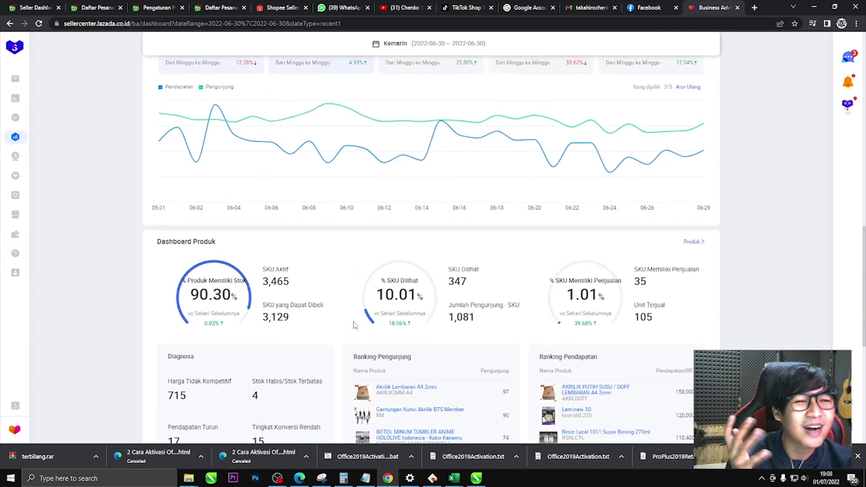
{"action": "scroll", "coordinate": [354, 326], "scroll_direction": "up", "scroll_amount": 7}
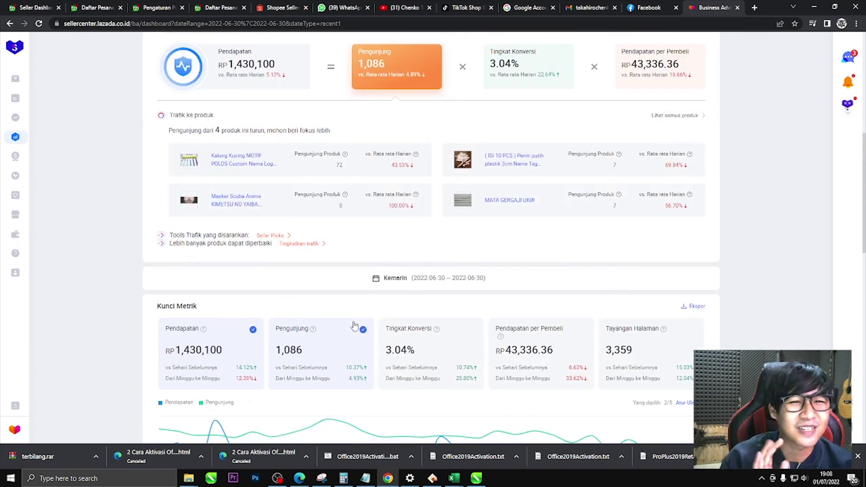
{"action": "scroll", "coordinate": [354, 325], "scroll_direction": "up", "scroll_amount": 8}
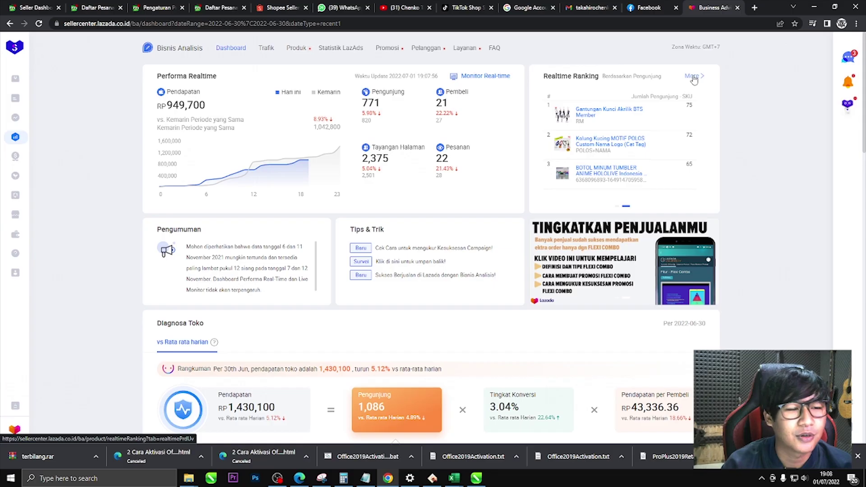
{"action": "left_click", "coordinate": [472, 197]}
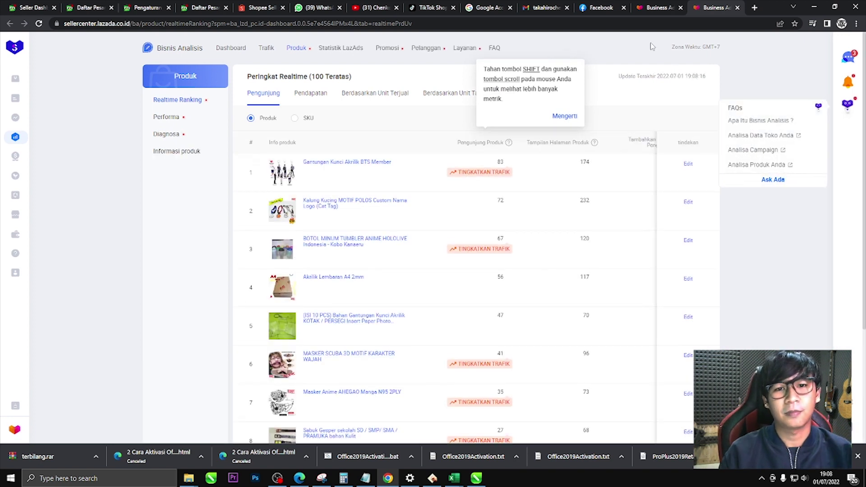
{"action": "left_click", "coordinate": [563, 117]}
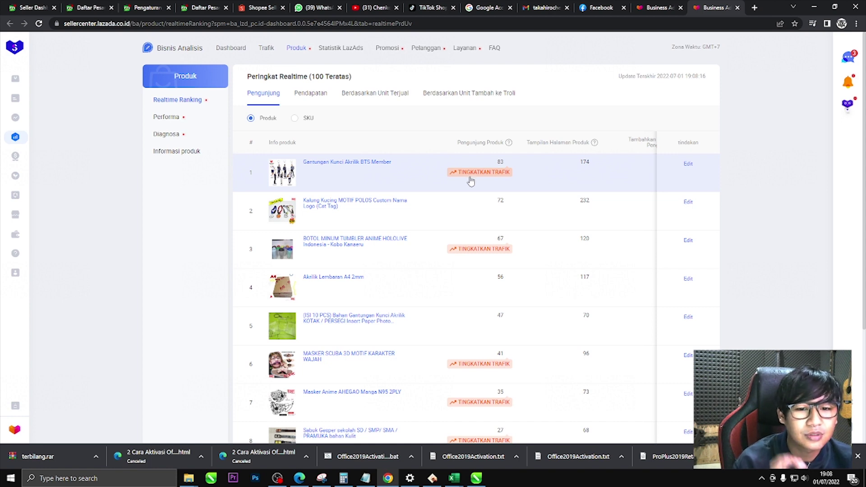
{"action": "scroll", "coordinate": [471, 181], "scroll_direction": "down", "scroll_amount": 1}
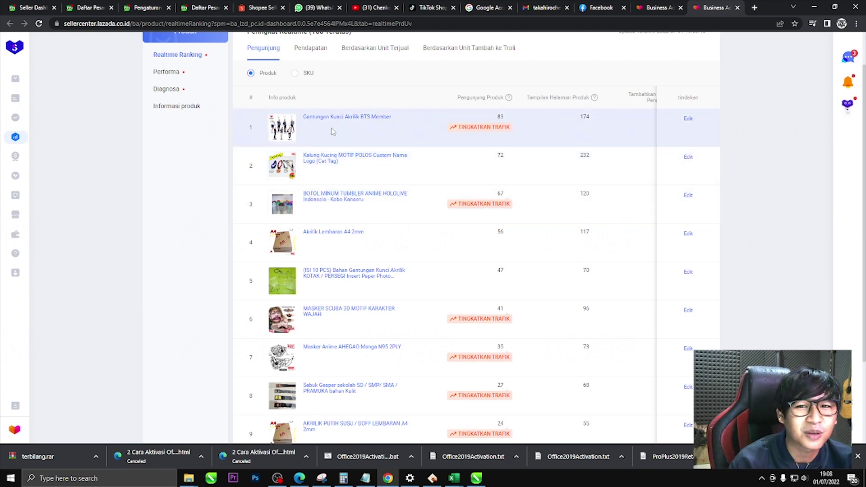
{"action": "scroll", "coordinate": [331, 129], "scroll_direction": "up", "scroll_amount": 1}
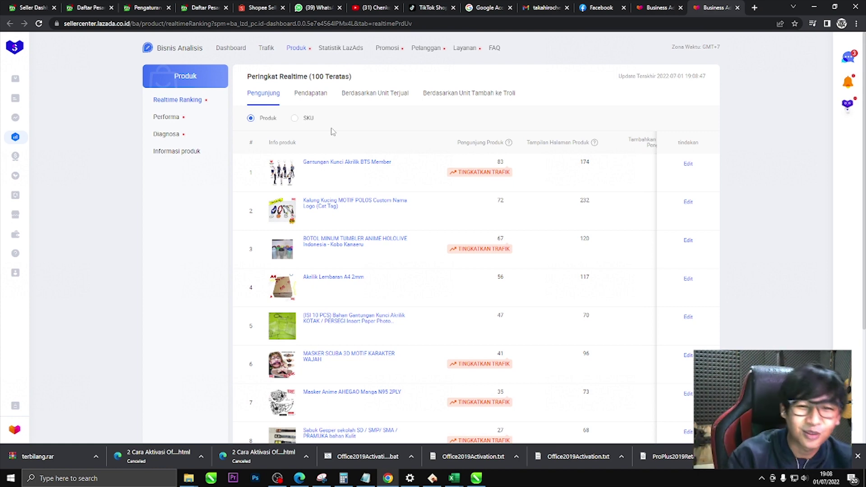
- Look through the first page of products ranked by visitors, comparing product visitors and page views
{"action": "scroll", "coordinate": [359, 169], "scroll_direction": "down", "scroll_amount": 1}
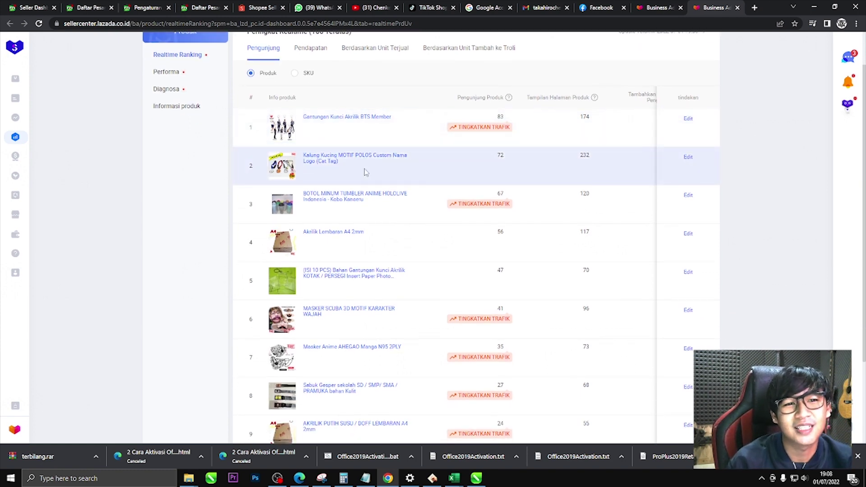
{"action": "scroll", "coordinate": [365, 171], "scroll_direction": "down", "scroll_amount": 2}
{"action": "scroll", "coordinate": [369, 175], "scroll_direction": "down", "scroll_amount": 1}
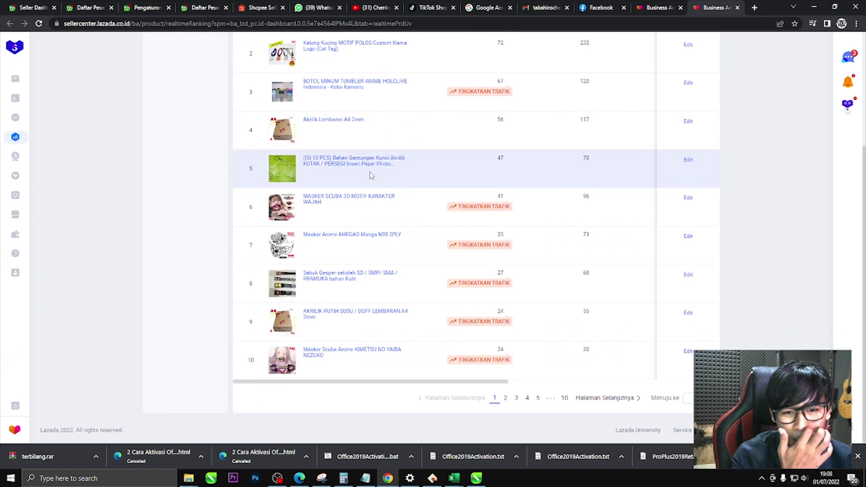
{"action": "scroll", "coordinate": [370, 175], "scroll_direction": "up", "scroll_amount": 4}
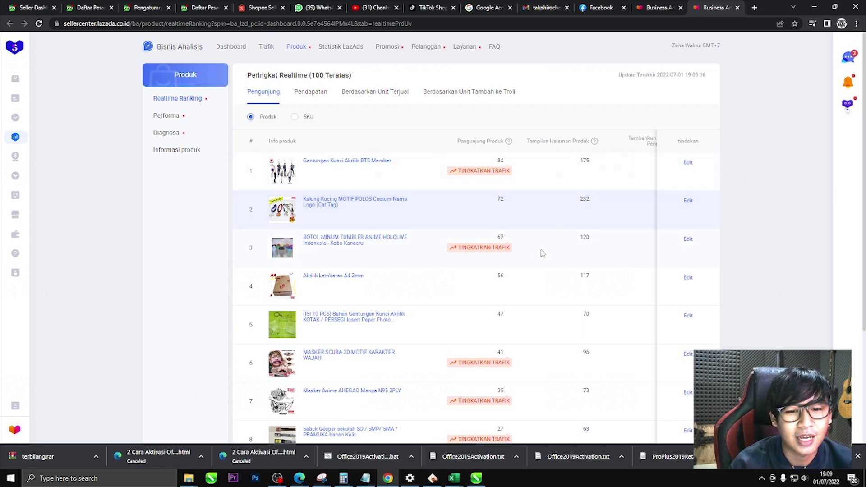
- Examine the add-to-cart visitors and add-to-cart conversion rate columns of the Pengunjung ranking
{"action": "scroll", "coordinate": [540, 271], "scroll_direction": "down", "scroll_amount": 4}
{"action": "left_click_drag", "start_coordinate": [490, 391], "coordinate": [604, 382]}
{"action": "scroll", "coordinate": [567, 303], "scroll_direction": "up", "scroll_amount": 5}
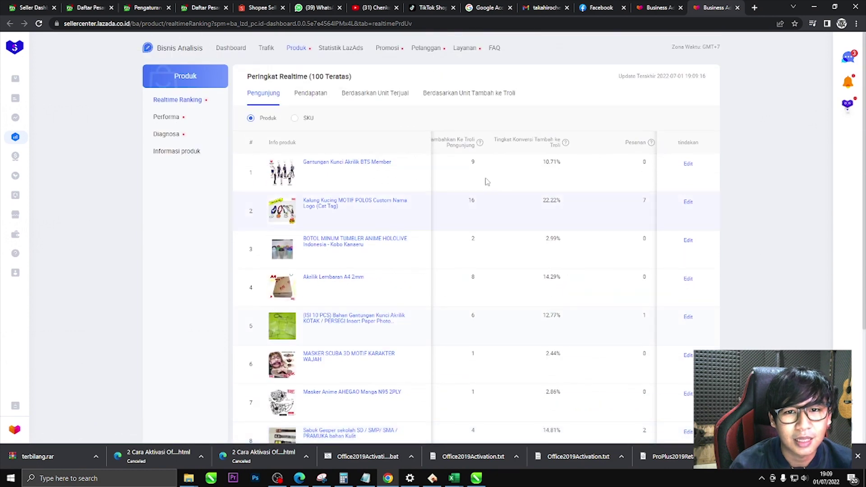
{"action": "scroll", "coordinate": [523, 424], "scroll_direction": "down", "scroll_amount": 1}
{"action": "scroll", "coordinate": [522, 439], "scroll_direction": "down", "scroll_amount": 3}
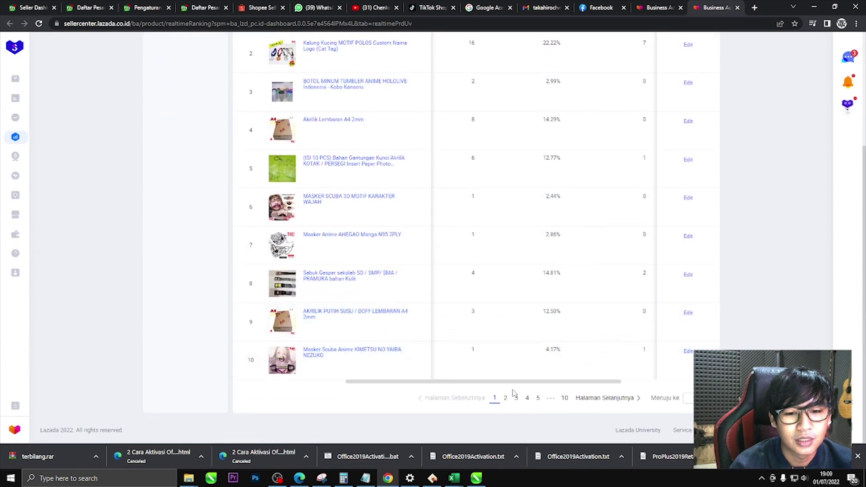
{"action": "left_click_drag", "start_coordinate": [518, 385], "coordinate": [507, 385]}
{"action": "scroll", "coordinate": [525, 335], "scroll_direction": "up", "scroll_amount": 2}
{"action": "scroll", "coordinate": [524, 335], "scroll_direction": "up", "scroll_amount": 3}
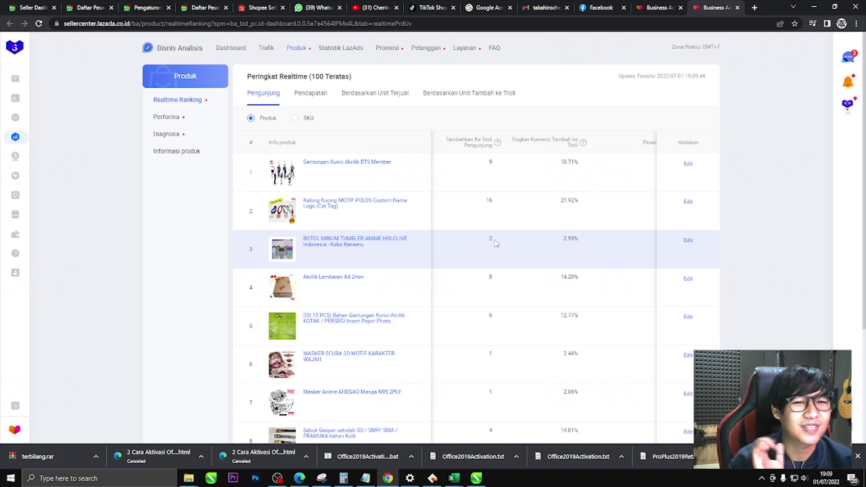
- Examine the Pesanan and Pembeli columns of the Pengunjung ranking, then bring the add-to-cart columns back into view
{"action": "scroll", "coordinate": [548, 316], "scroll_direction": "down", "scroll_amount": 4}
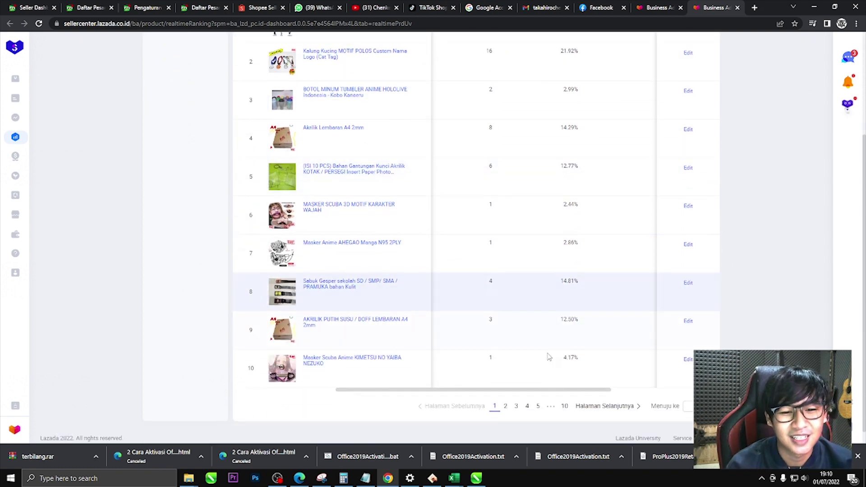
{"action": "left_click_drag", "start_coordinate": [522, 384], "coordinate": [582, 384]}
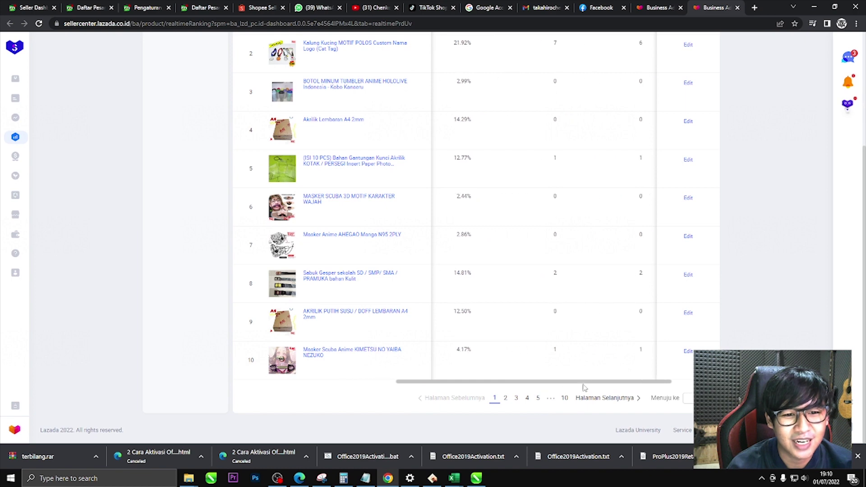
{"action": "scroll", "coordinate": [597, 343], "scroll_direction": "up", "scroll_amount": 4}
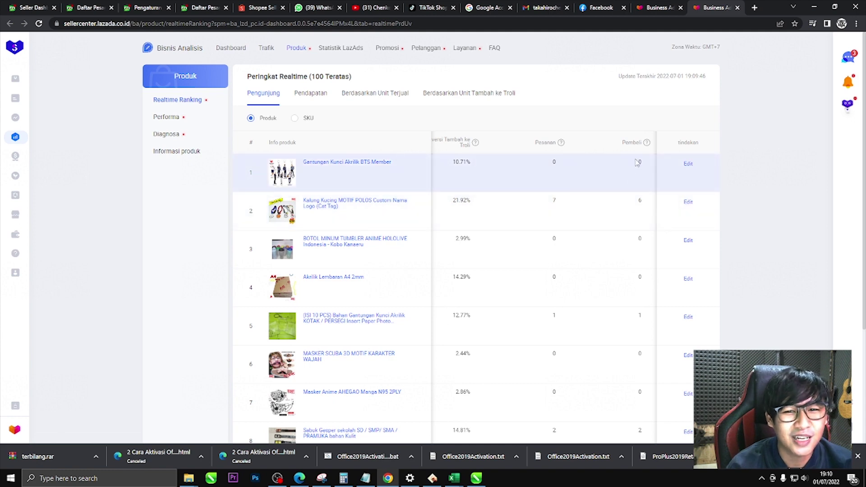
{"action": "scroll", "coordinate": [643, 212], "scroll_direction": "down", "scroll_amount": 1}
{"action": "scroll", "coordinate": [631, 190], "scroll_direction": "up", "scroll_amount": 1}
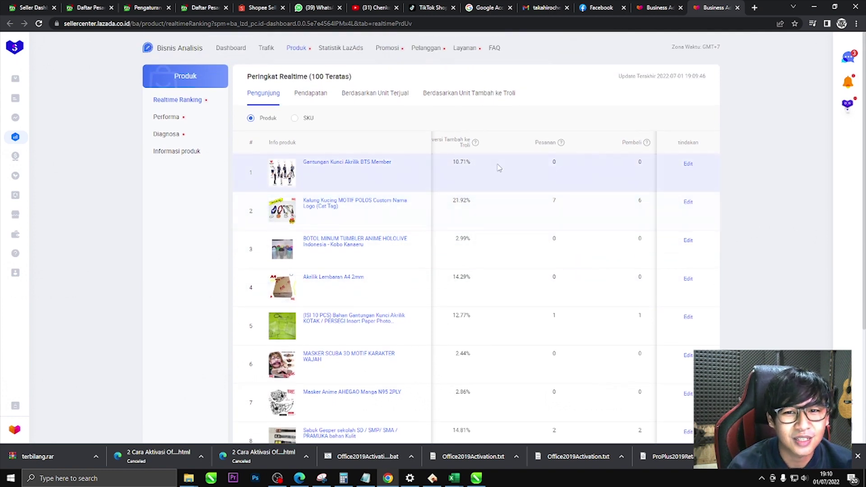
{"action": "scroll", "coordinate": [595, 397], "scroll_direction": "down", "scroll_amount": 4}
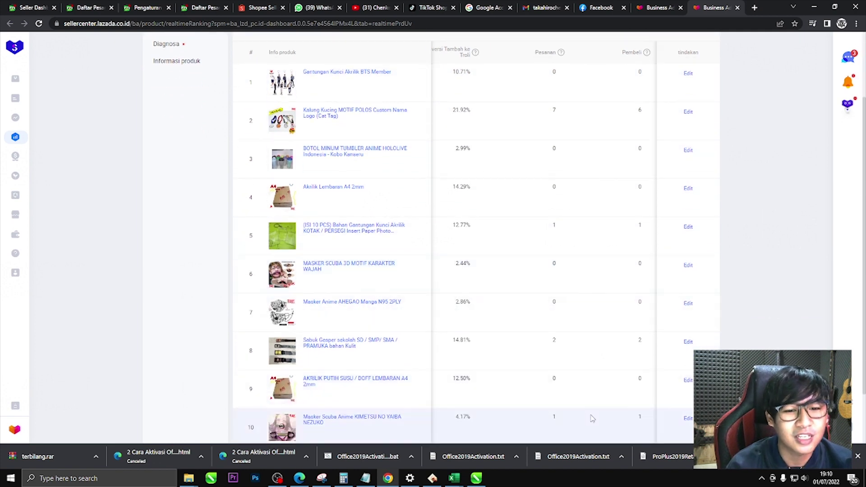
{"action": "left_click_drag", "start_coordinate": [600, 383], "coordinate": [545, 383]}
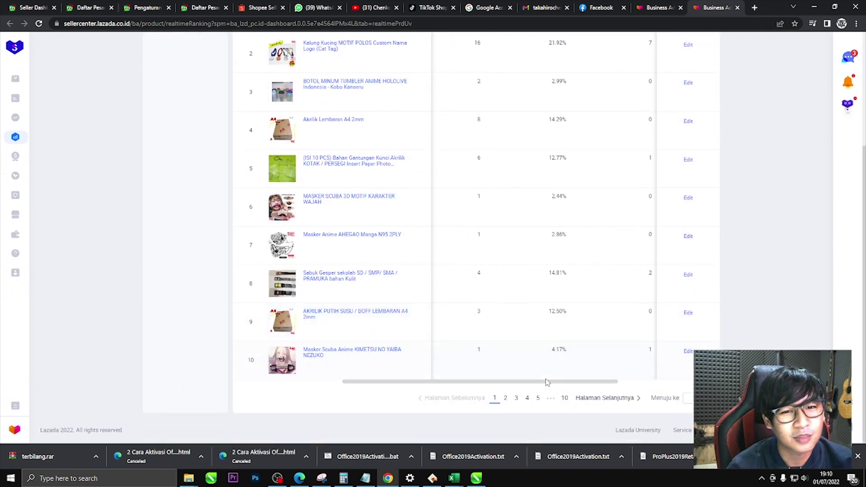
{"action": "scroll", "coordinate": [565, 331], "scroll_direction": "up", "scroll_amount": 3}
{"action": "scroll", "coordinate": [565, 331], "scroll_direction": "up", "scroll_amount": 1}
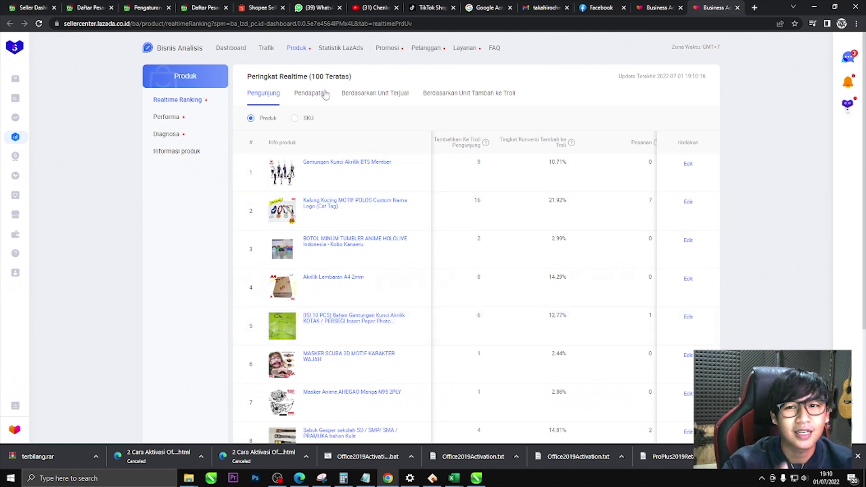
- Switch the realtime ranking to Pendapatan and compare the products' revenue, units sold, orders and buyers
{"action": "left_click", "coordinate": [325, 93]}
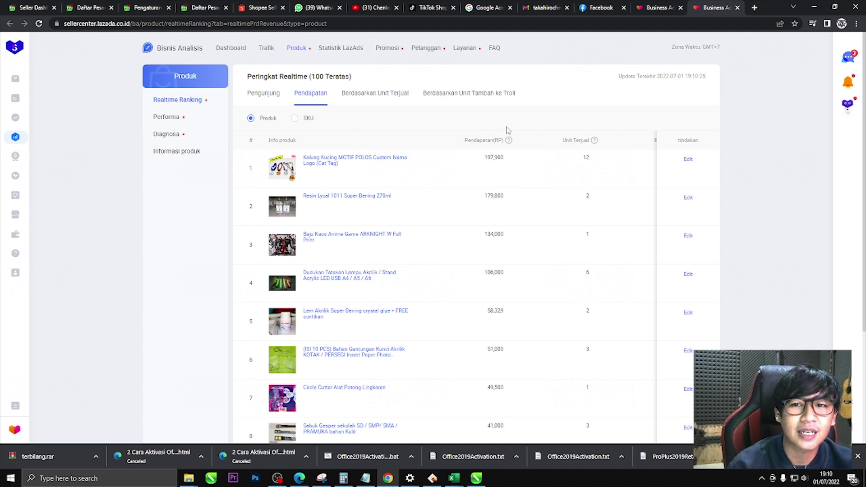
{"action": "scroll", "coordinate": [556, 278], "scroll_direction": "down", "scroll_amount": 3}
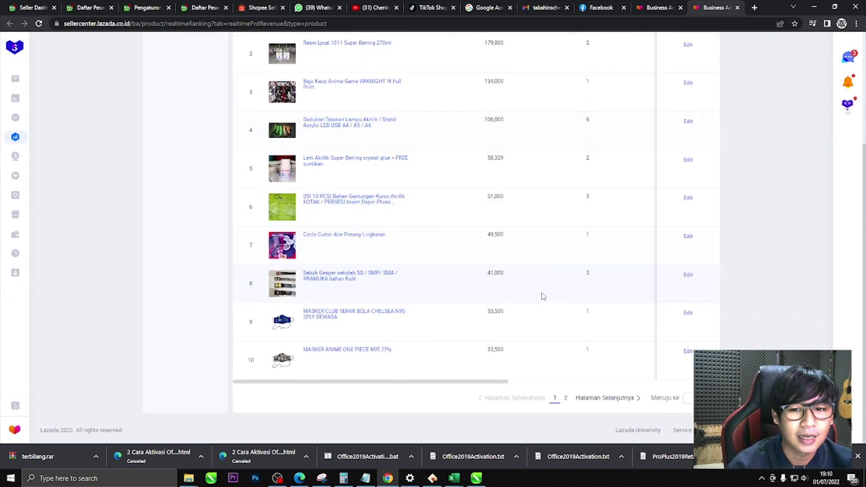
{"action": "left_click_drag", "start_coordinate": [472, 382], "coordinate": [570, 386]}
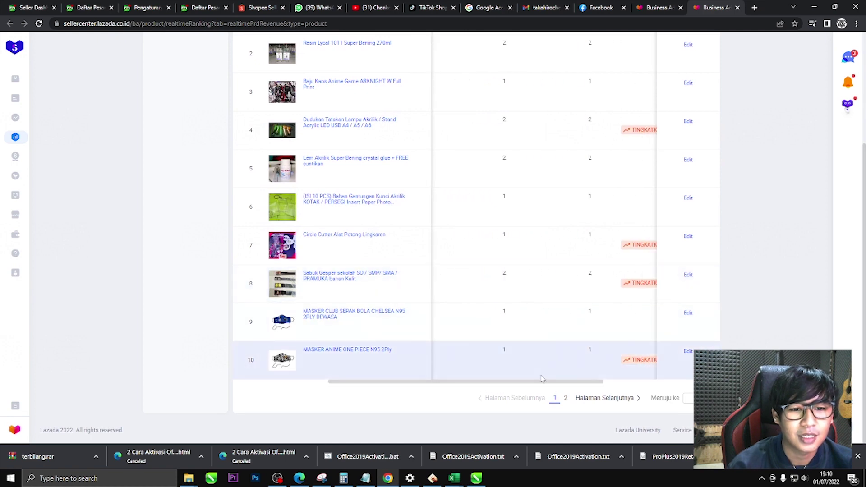
{"action": "scroll", "coordinate": [551, 296], "scroll_direction": "up", "scroll_amount": 4}
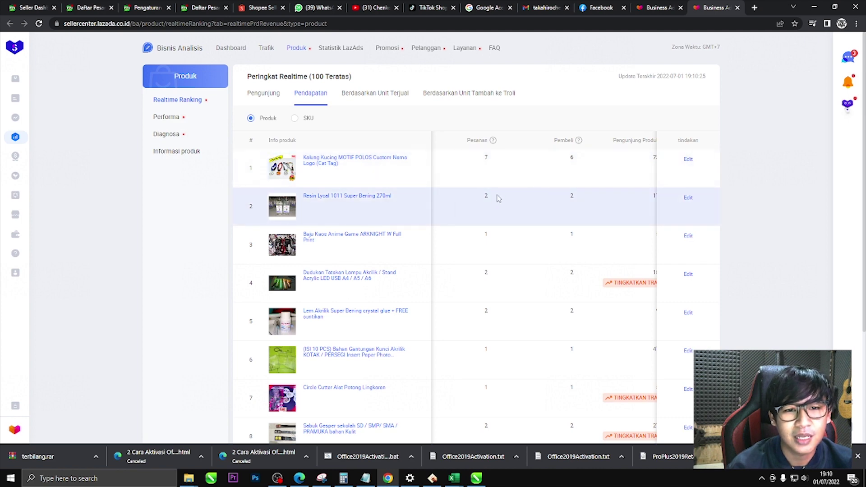
- Examine the product visitor and page view columns of the Pendapatan ranking, then return to its revenue and units sold columns
{"action": "scroll", "coordinate": [498, 199], "scroll_direction": "down", "scroll_amount": 3}
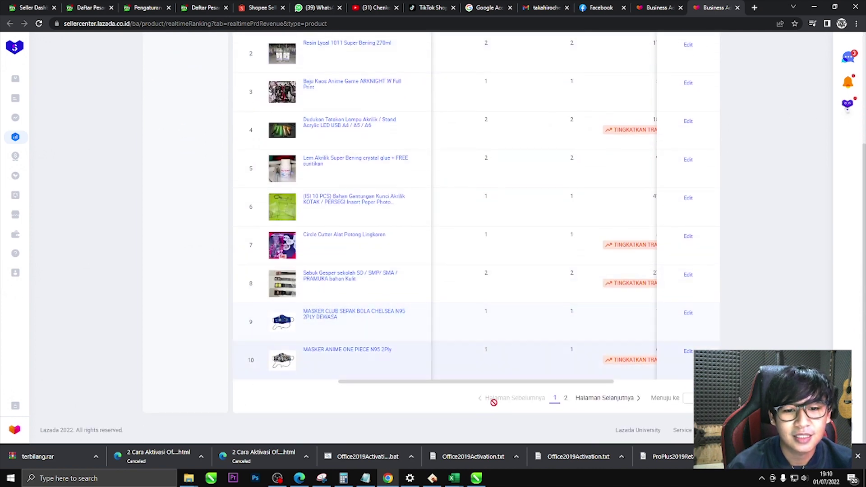
{"action": "left_click_drag", "start_coordinate": [537, 382], "coordinate": [600, 383]}
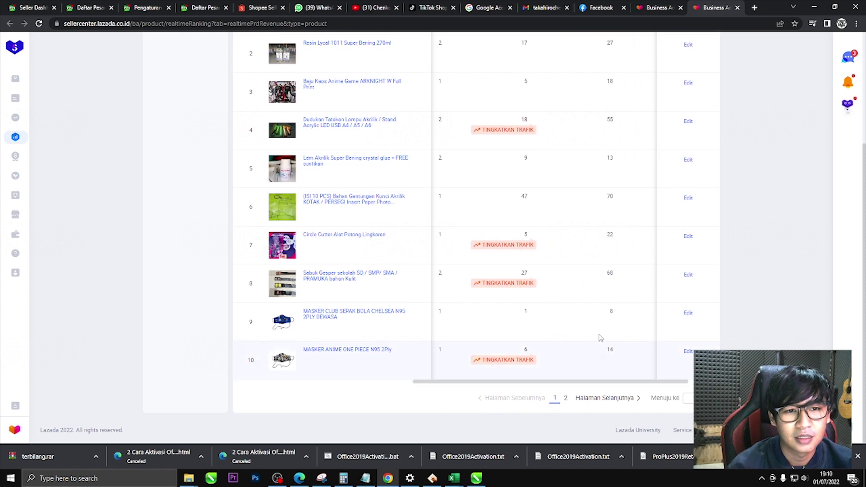
{"action": "scroll", "coordinate": [546, 315], "scroll_direction": "up", "scroll_amount": 4}
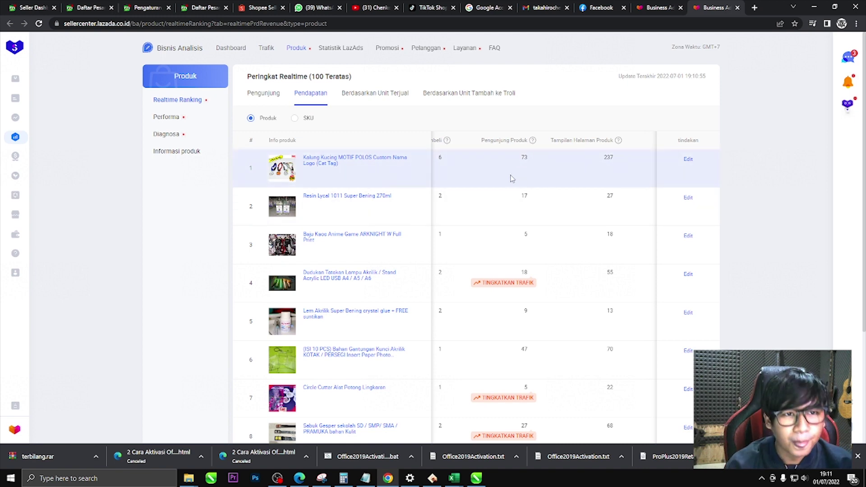
{"action": "scroll", "coordinate": [632, 296], "scroll_direction": "down", "scroll_amount": 3}
{"action": "left_click_drag", "start_coordinate": [599, 386], "coordinate": [427, 385]}
{"action": "scroll", "coordinate": [480, 323], "scroll_direction": "up", "scroll_amount": 3}
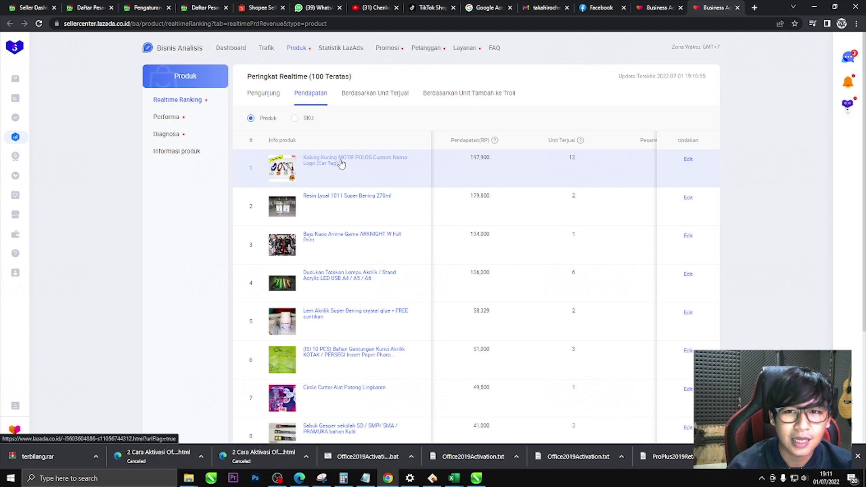
- Switch the realtime ranking to Berdasarkan Unit Terjual and look through the products by units sold and orders
{"action": "left_click", "coordinate": [375, 95]}
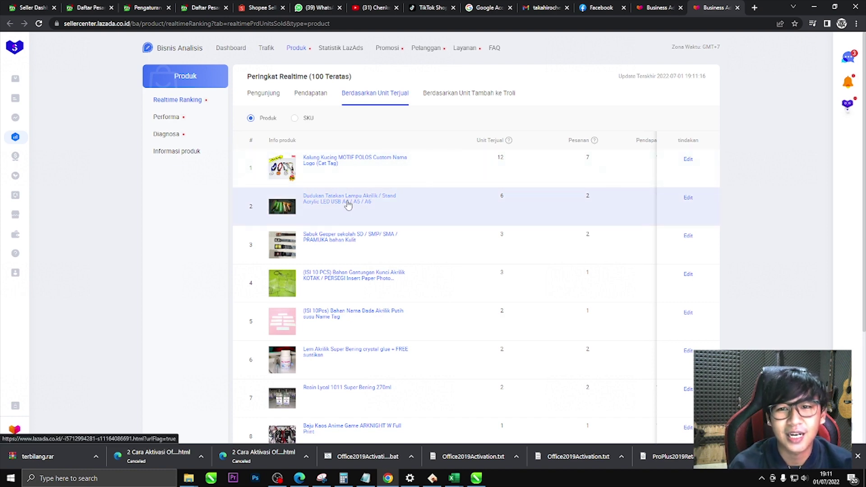
{"action": "scroll", "coordinate": [350, 204], "scroll_direction": "down", "scroll_amount": 1}
{"action": "scroll", "coordinate": [405, 198], "scroll_direction": "down", "scroll_amount": 3}
{"action": "scroll", "coordinate": [406, 201], "scroll_direction": "up", "scroll_amount": 4}
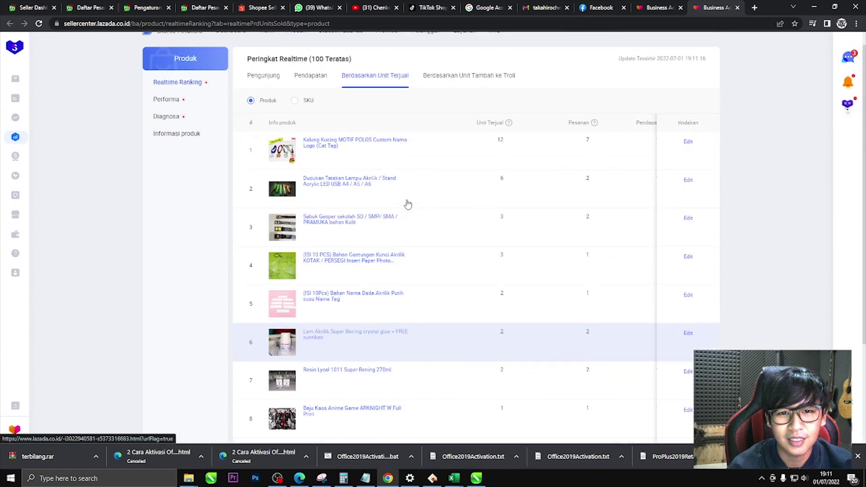
{"action": "scroll", "coordinate": [532, 197], "scroll_direction": "down", "scroll_amount": 4}
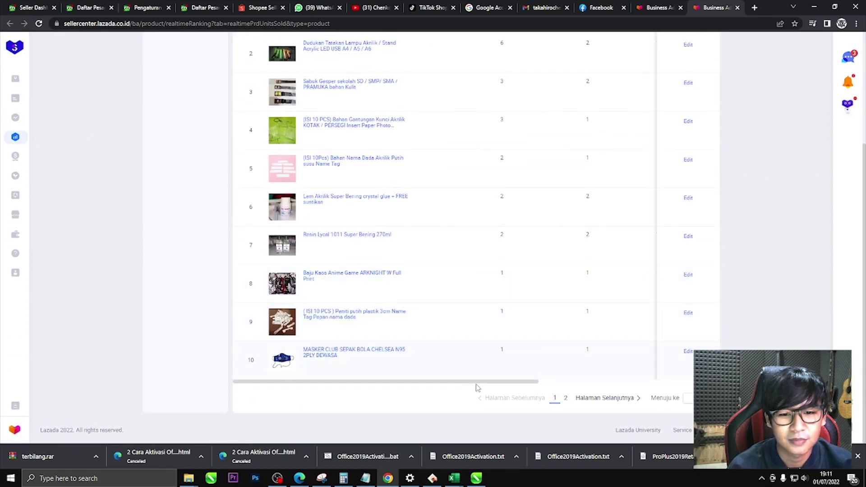
- Examine the Pendapatan and Pembeli columns of the units-sold ranking, then return to its first columns
{"action": "left_click_drag", "start_coordinate": [479, 386], "coordinate": [600, 383]}
{"action": "scroll", "coordinate": [532, 342], "scroll_direction": "up", "scroll_amount": 4}
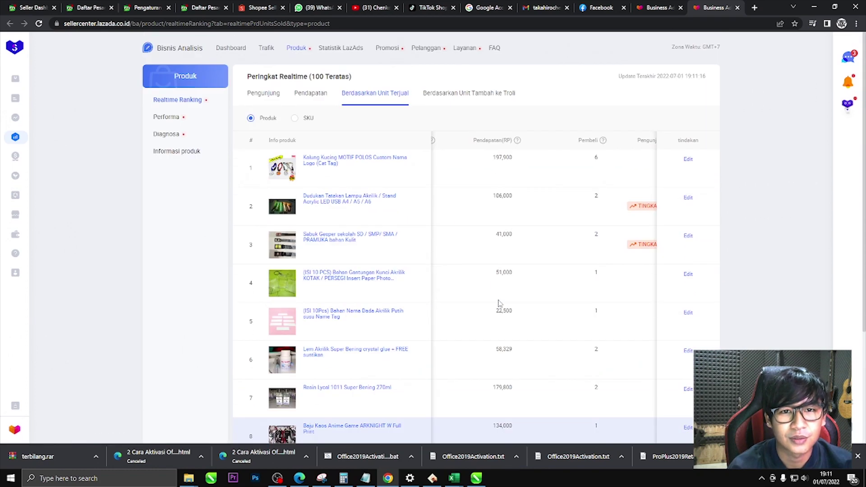
{"action": "scroll", "coordinate": [500, 178], "scroll_direction": "down", "scroll_amount": 4}
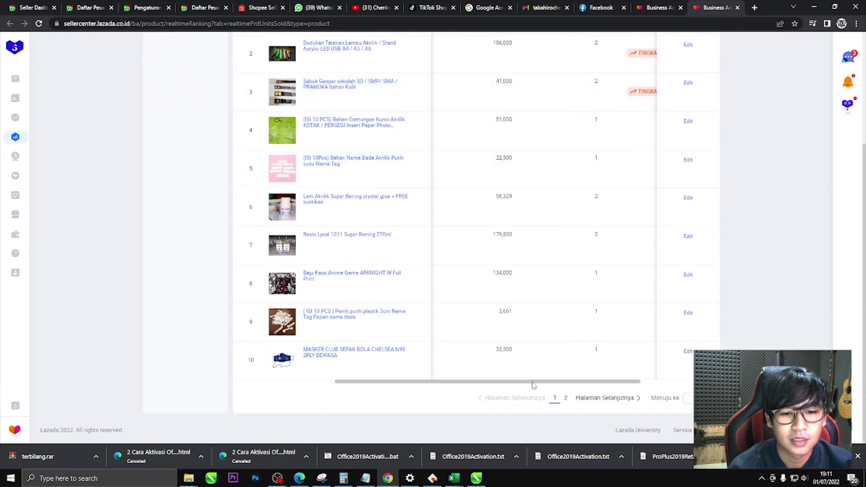
{"action": "left_click_drag", "start_coordinate": [531, 383], "coordinate": [453, 387]}
{"action": "scroll", "coordinate": [453, 347], "scroll_direction": "up", "scroll_amount": 4}
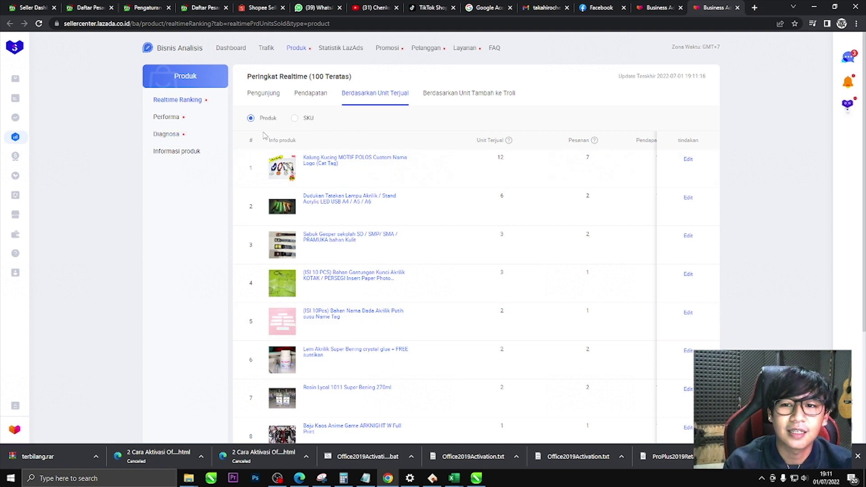
- Return to the Bisnis Analisis dashboard and review the Performa Realtime, Realtime Ranking and Diagnosa Toko sections
{"action": "mouse_move", "coordinate": [195, 158]}
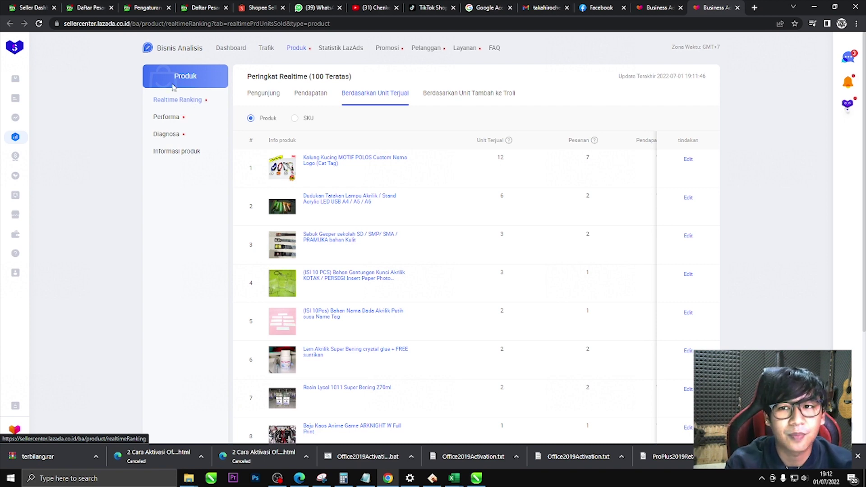
{"action": "left_click", "coordinate": [182, 52]}
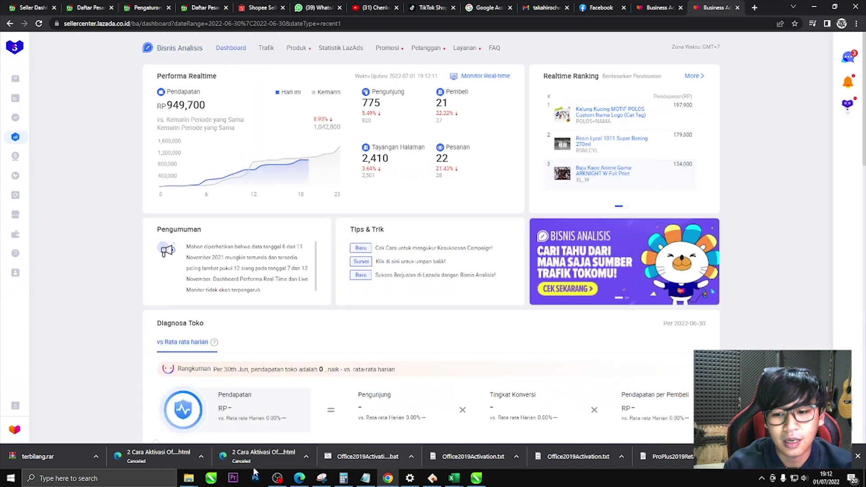
{"action": "scroll", "coordinate": [719, 231], "scroll_direction": "down", "scroll_amount": 3}
{"action": "scroll", "coordinate": [727, 230], "scroll_direction": "up", "scroll_amount": 3}
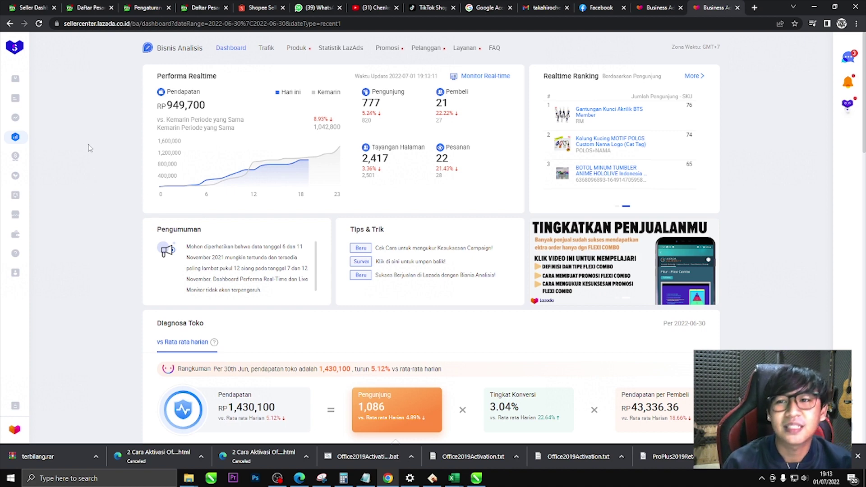
{"action": "mouse_move", "coordinate": [14, 140]}
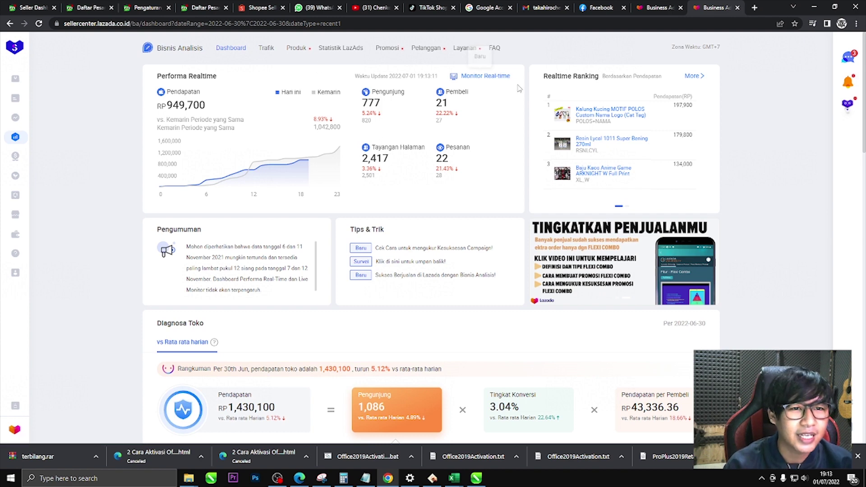
{"action": "scroll", "coordinate": [506, 155], "scroll_direction": "down", "scroll_amount": 1}
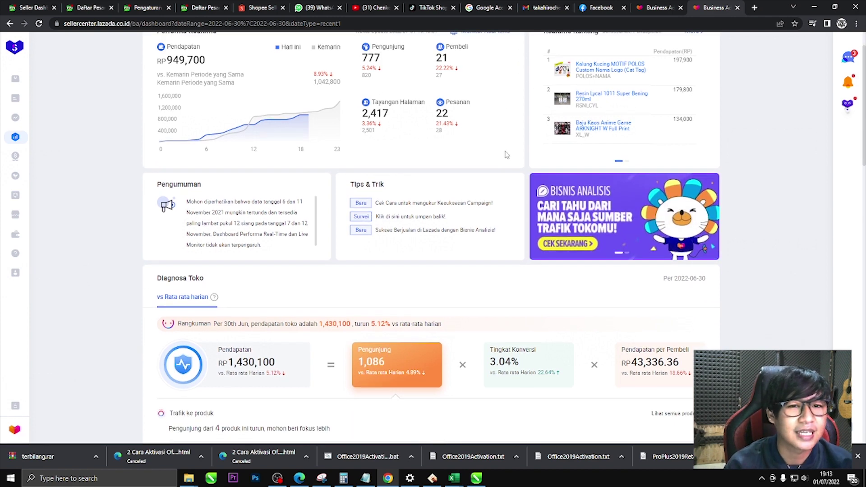
{"action": "scroll", "coordinate": [506, 155], "scroll_direction": "down", "scroll_amount": 1}
{"action": "scroll", "coordinate": [505, 154], "scroll_direction": "up", "scroll_amount": 2}
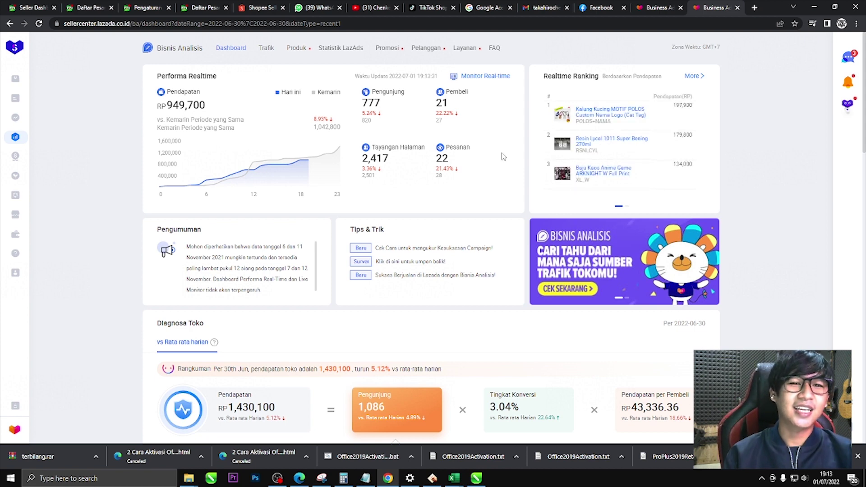
{"action": "scroll", "coordinate": [503, 157], "scroll_direction": "down", "scroll_amount": 4}
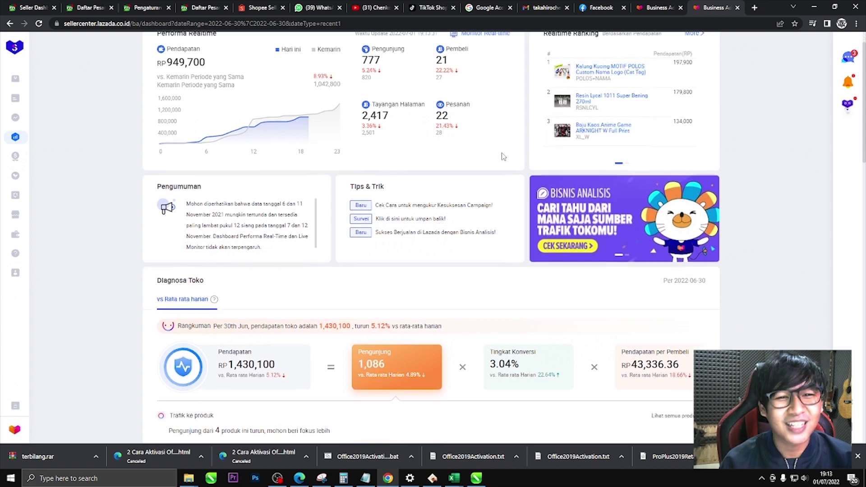